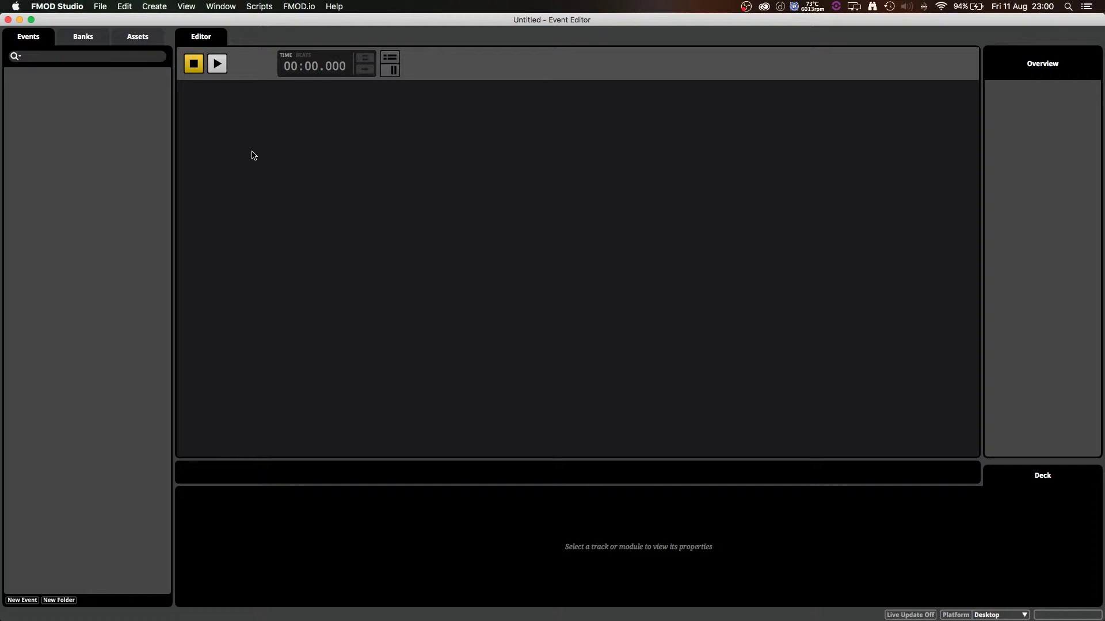
# - Create a new 2D event named 'VR Event' in the events list
pyautogui.rightClick(61, 86)
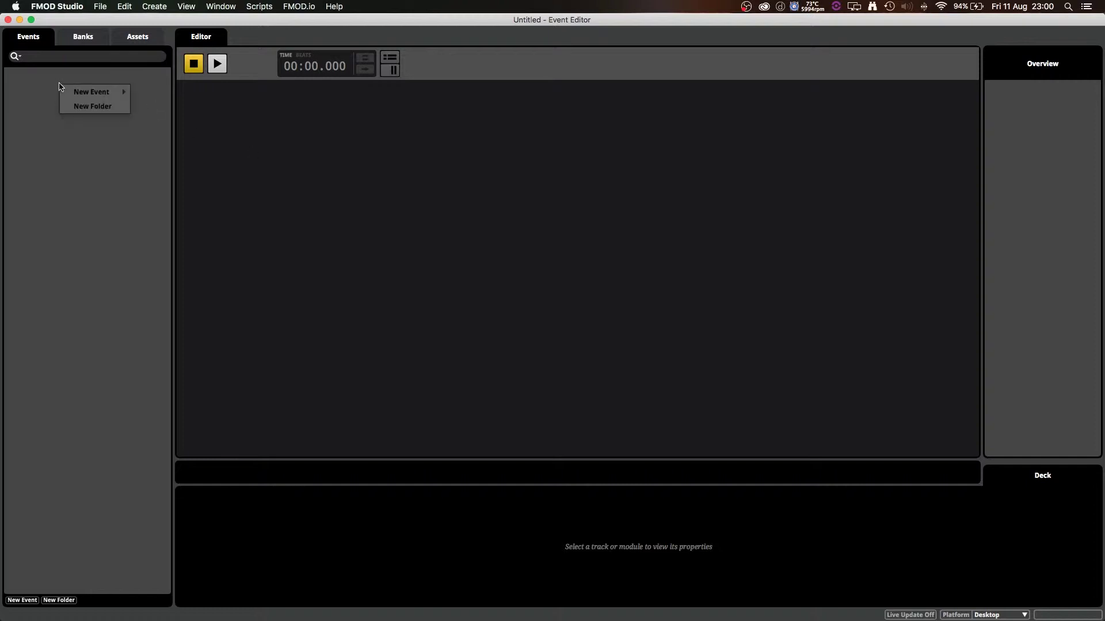
pyautogui.moveTo(92, 92)
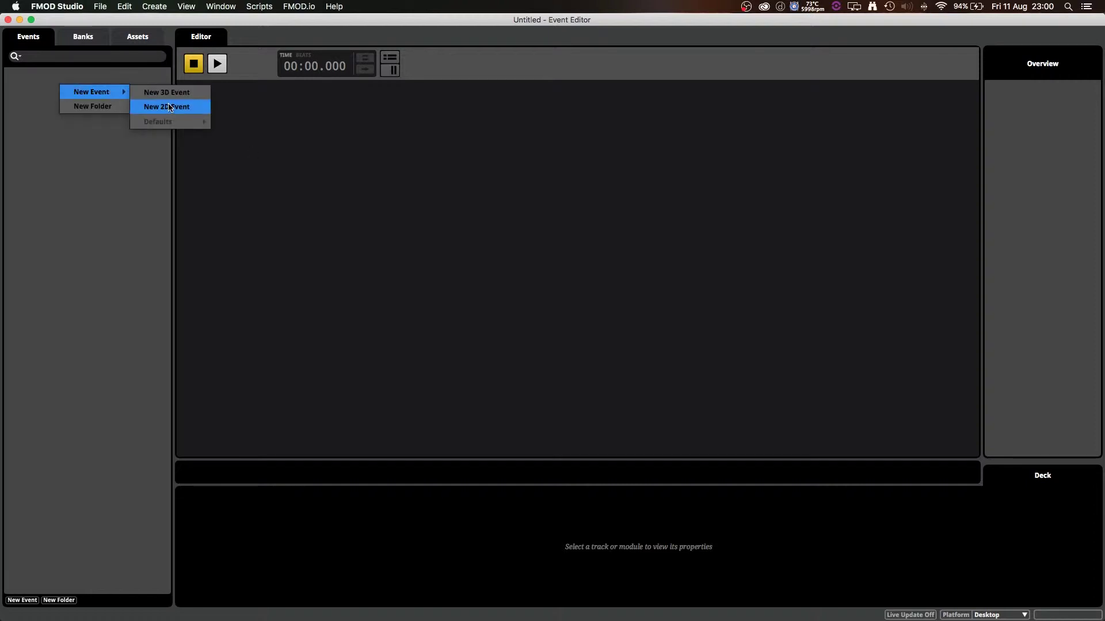
pyautogui.click(166, 106)
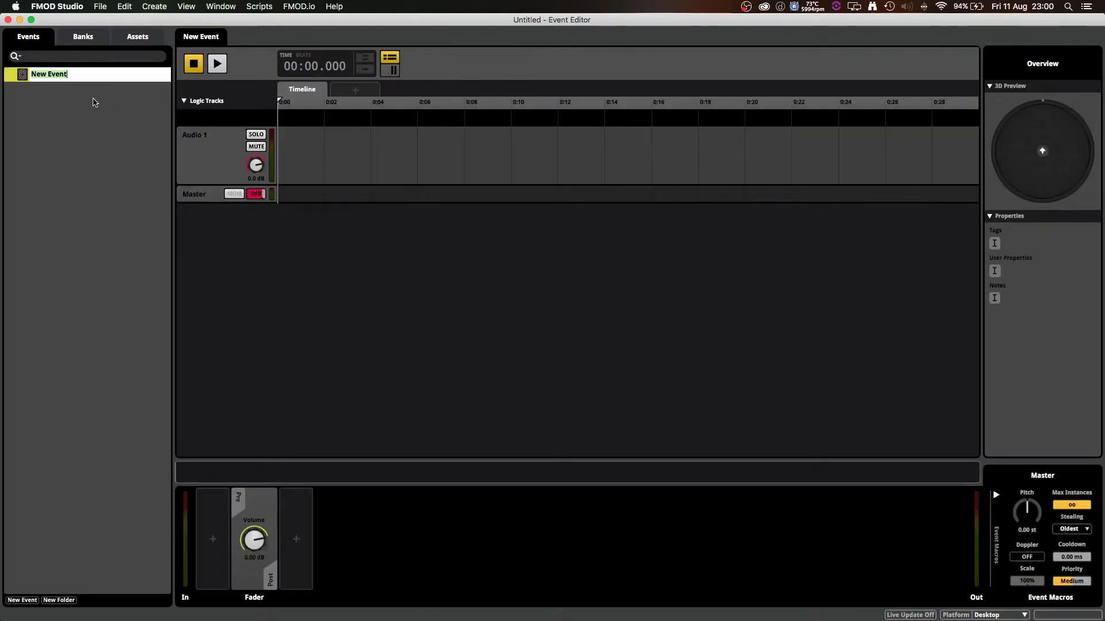
pyautogui.write('VR Eve')
pyautogui.write('nt')
pyautogui.press('Return')
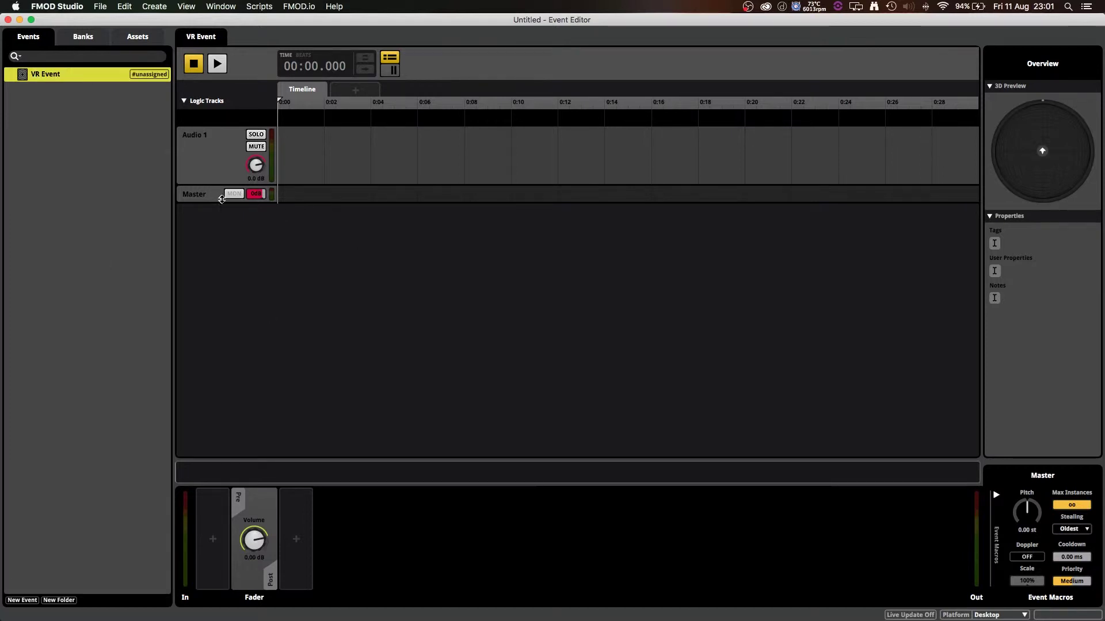
pyautogui.click(222, 198)
# - Add the Google GVR Source plug-in effect to VR Event's master track
pyautogui.rightClick(291, 536)
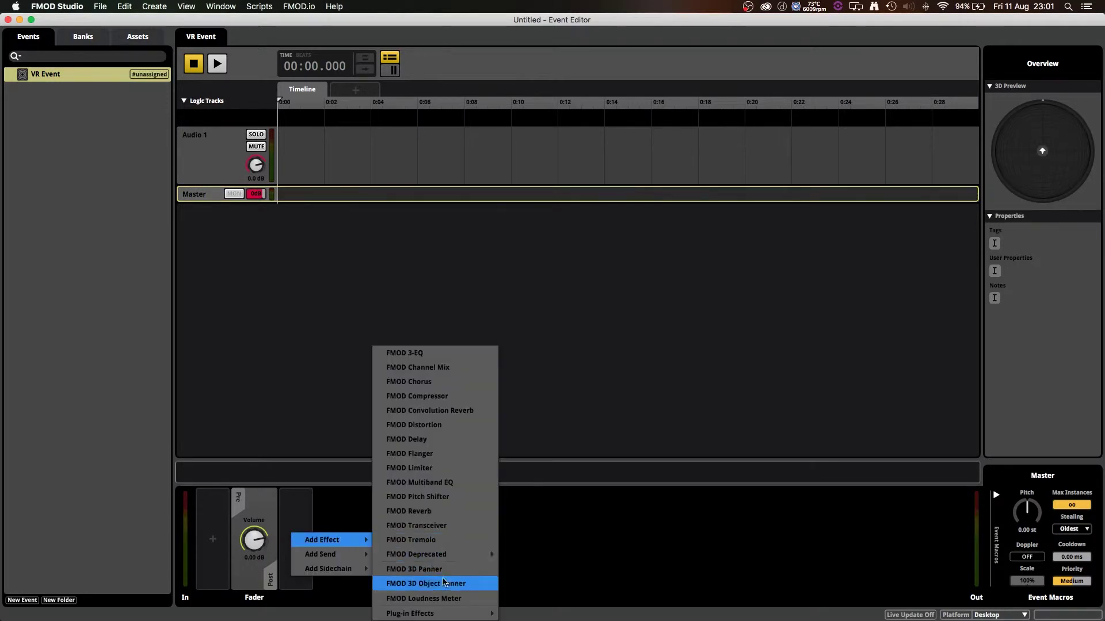
pyautogui.moveTo(328, 540)
pyautogui.moveTo(436, 613)
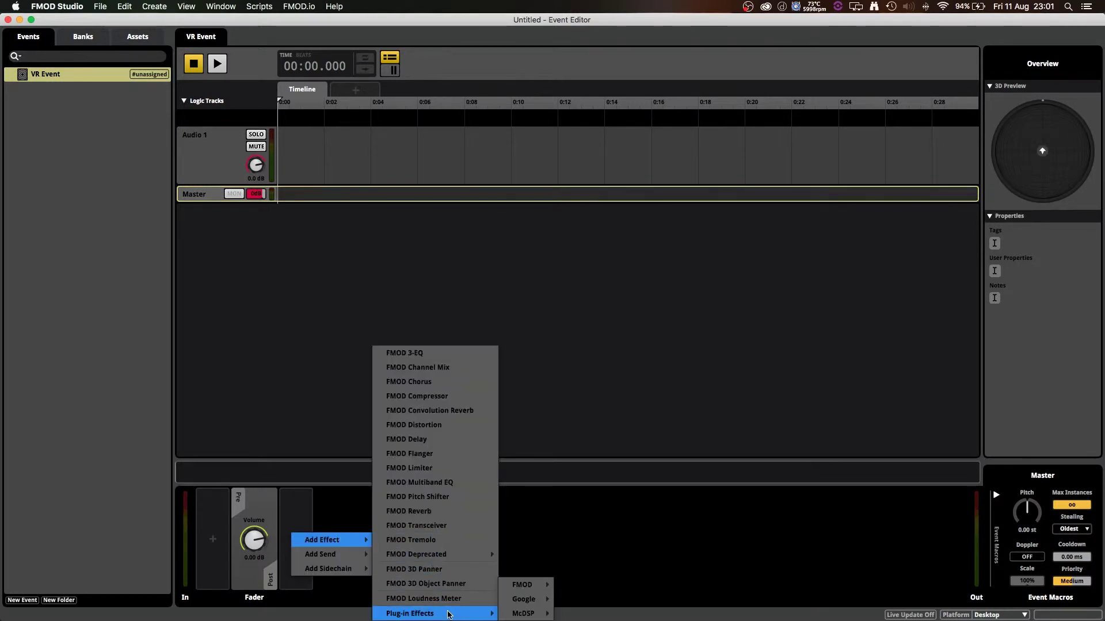
pyautogui.moveTo(524, 599)
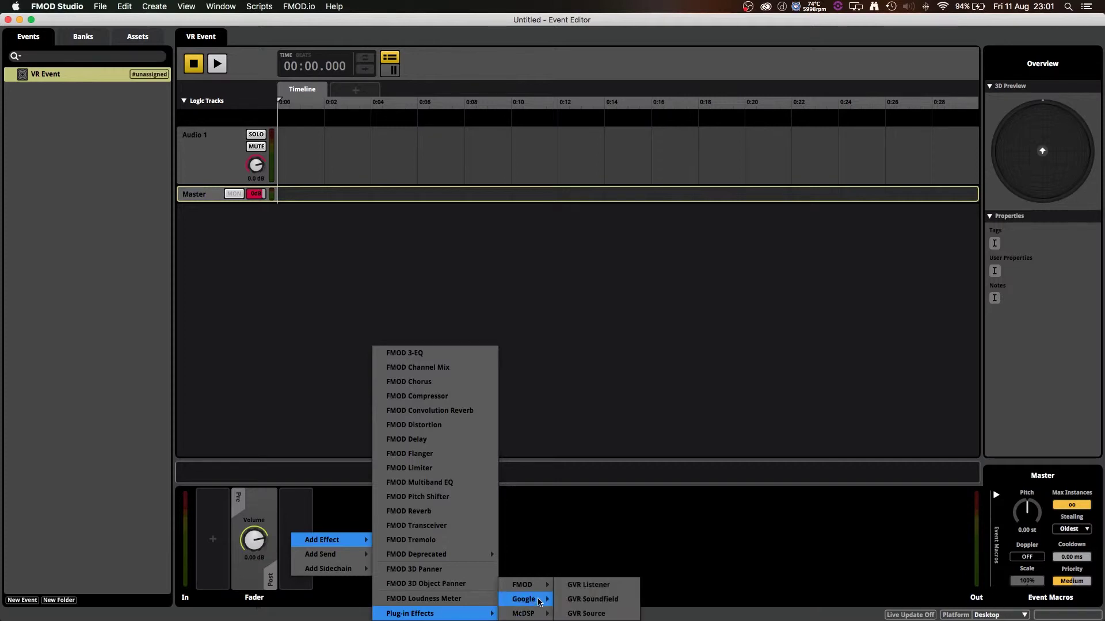
pyautogui.click(607, 614)
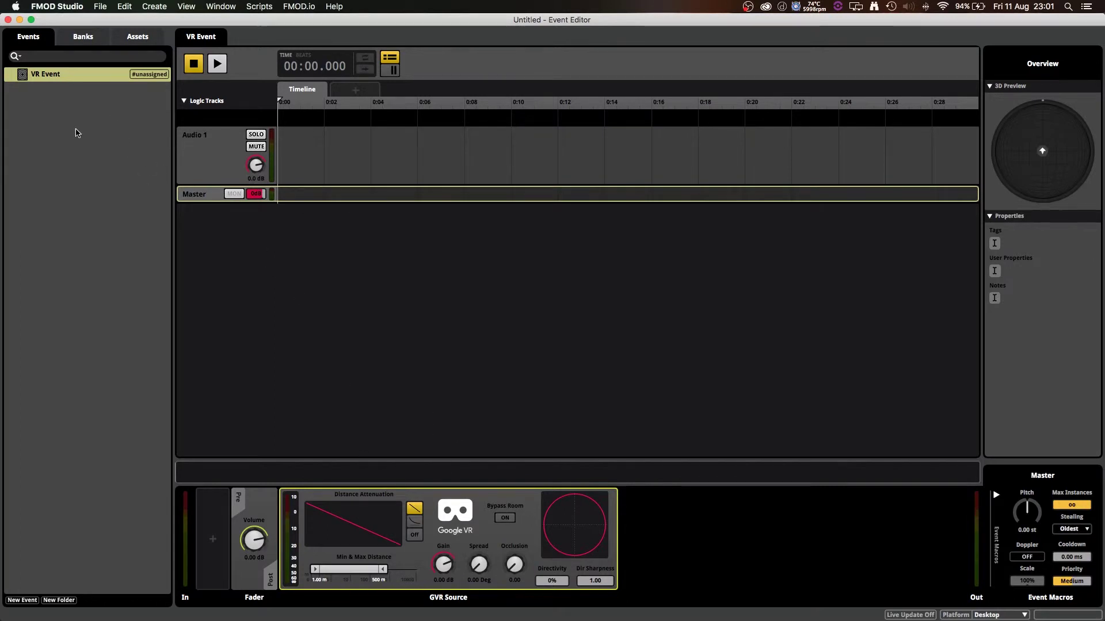
pyautogui.click(78, 95)
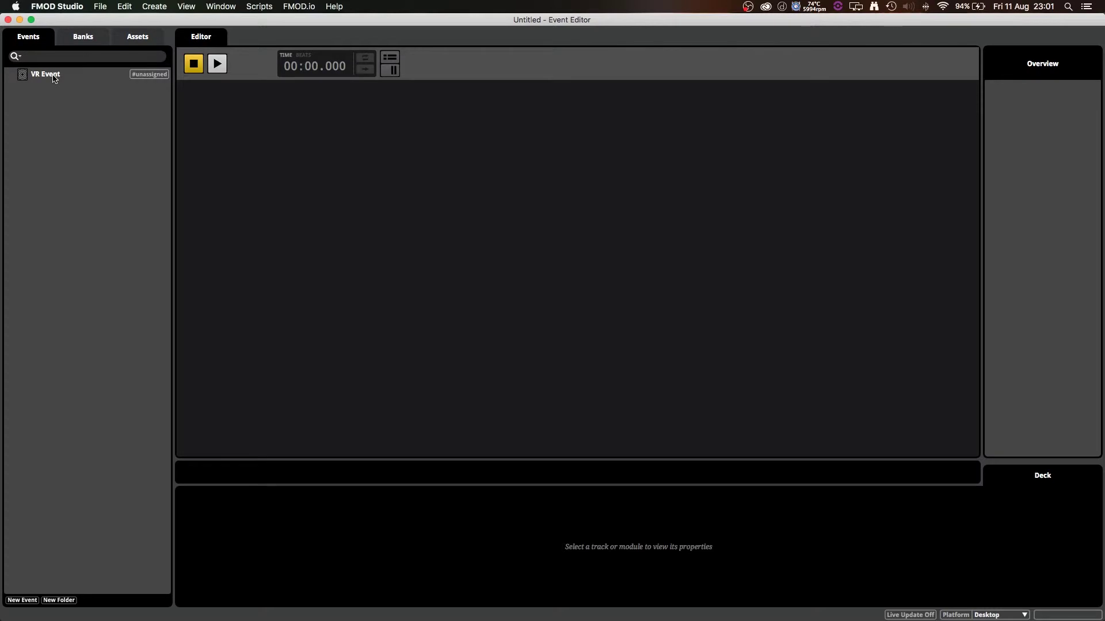
pyautogui.rightClick(53, 76)
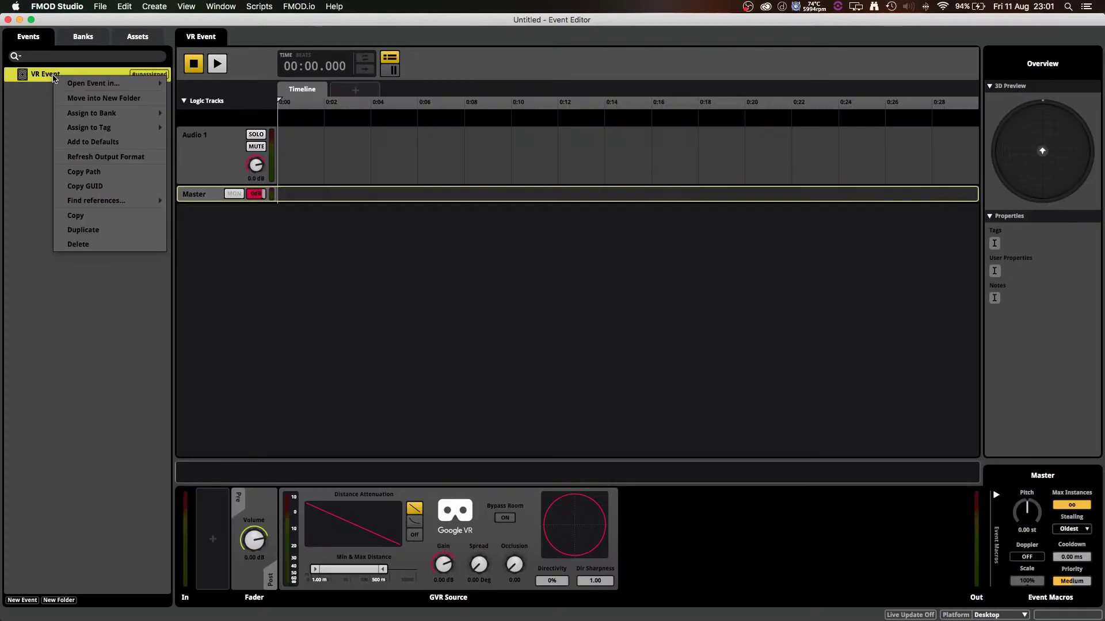
# - Add VR Event to the defaults, create VR Event (2) from it, and reopen VR Event
pyautogui.click(93, 141)
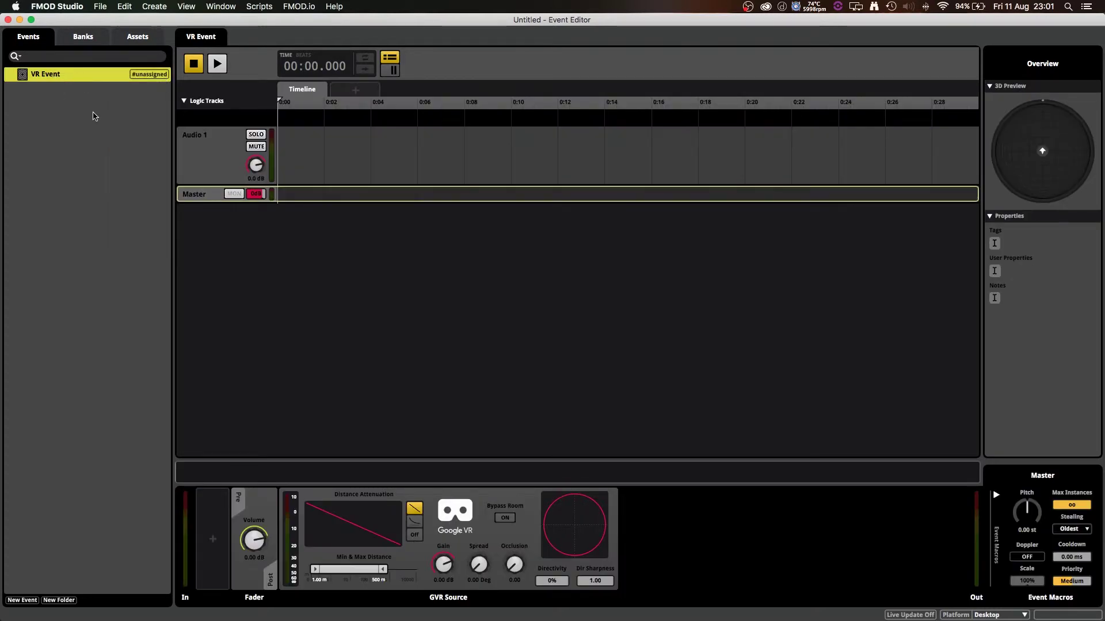
pyautogui.click(94, 117)
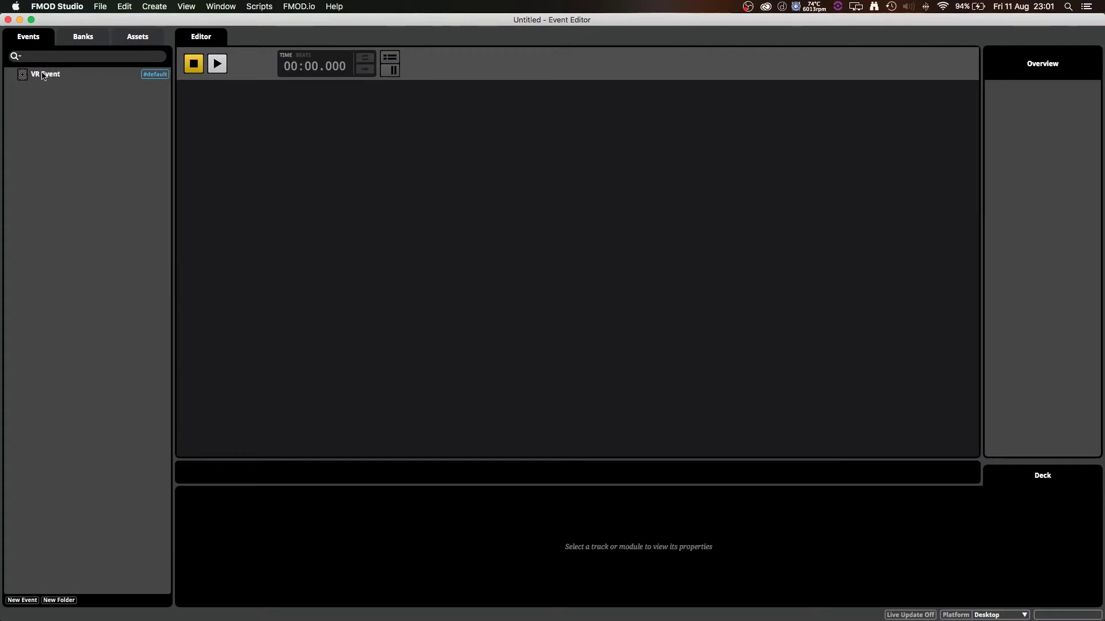
pyautogui.rightClick(58, 118)
pyautogui.moveTo(91, 123)
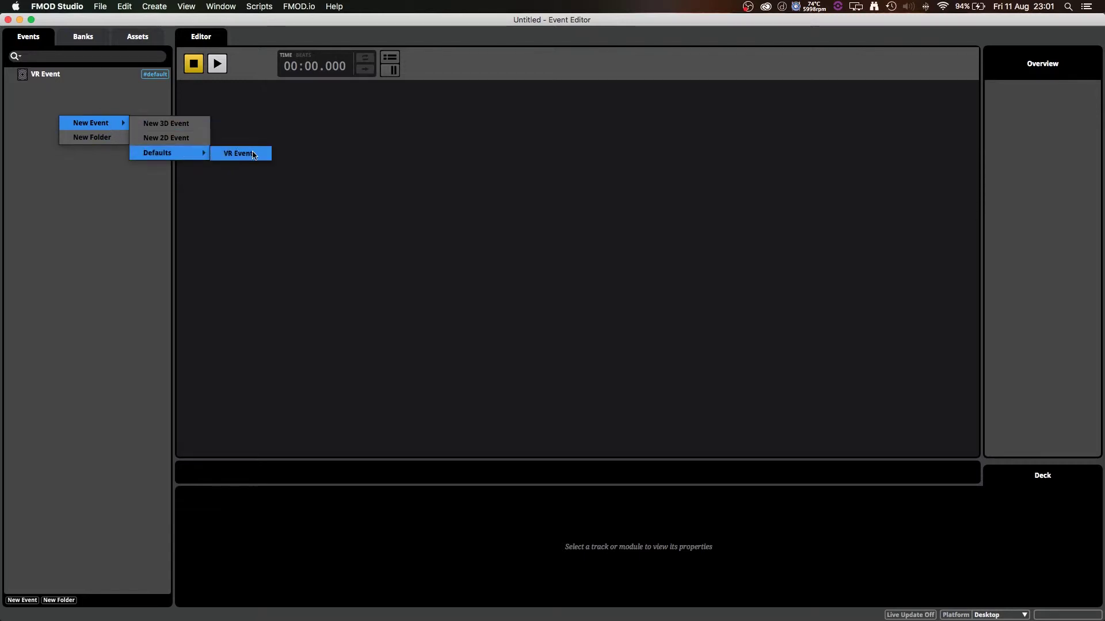
pyautogui.moveTo(164, 153)
pyautogui.click(250, 154)
pyautogui.click(47, 140)
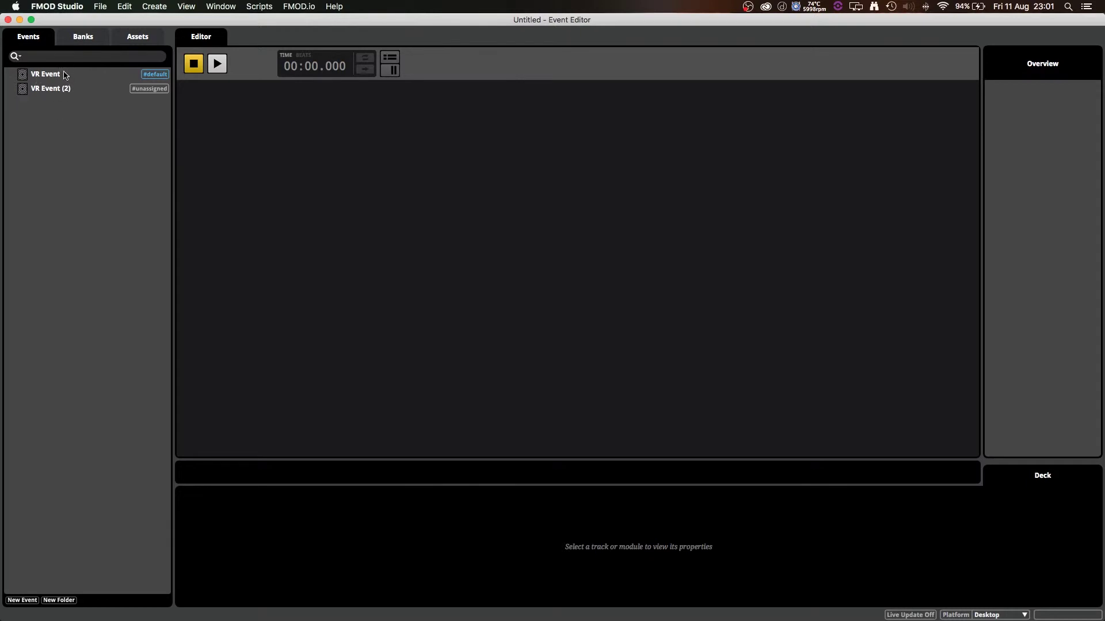
pyautogui.click(44, 74)
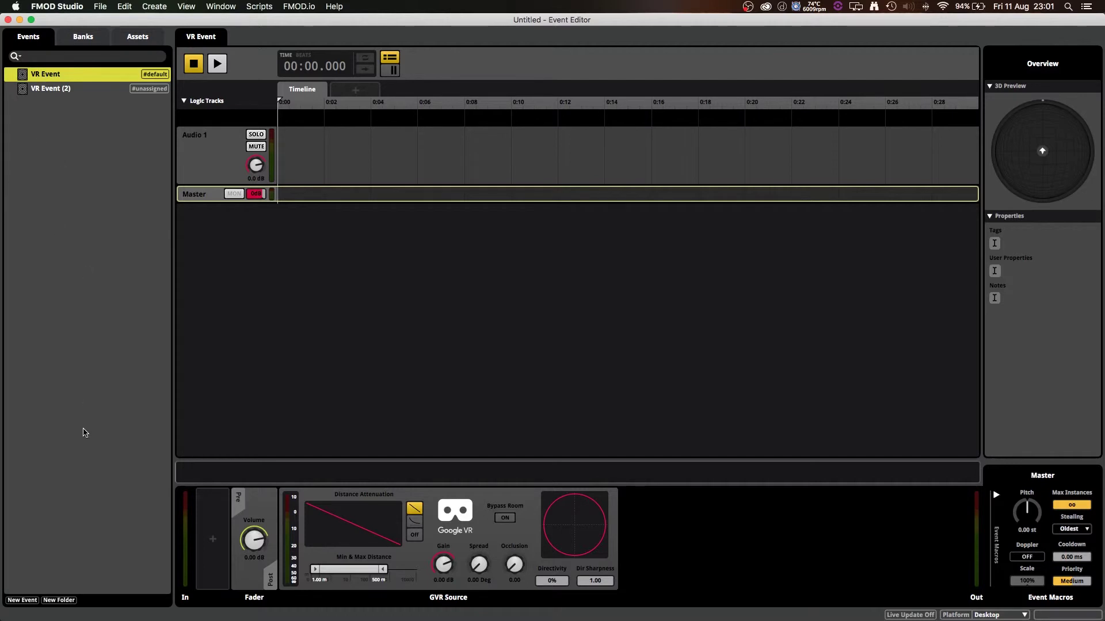
# - Create a folder named 'Default Events' and move VR Event into it
pyautogui.click(59, 600)
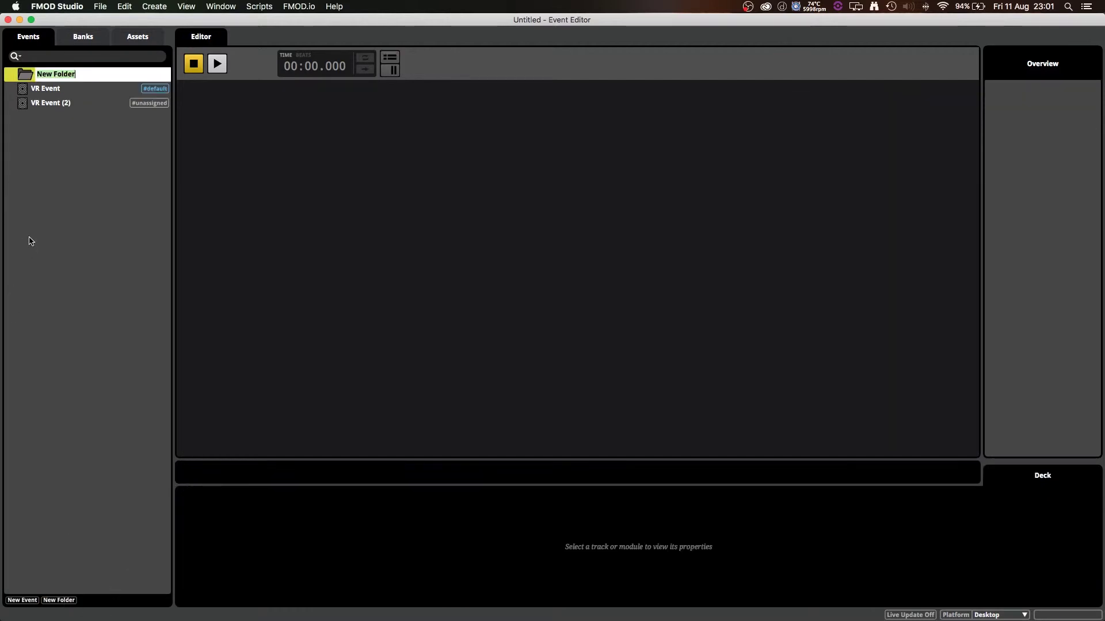
pyautogui.write('Defatu')
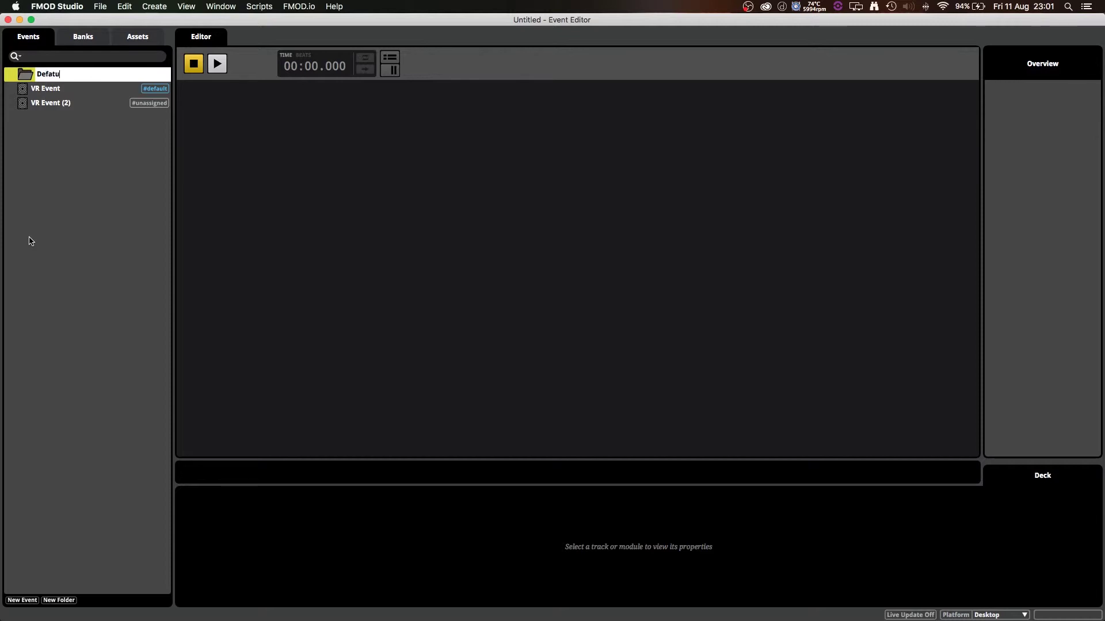
pyautogui.press('BackSpace')
pyautogui.press('BackSpace')
pyautogui.write('u')
pyautogui.write('s')
pyautogui.press('Return')
pyautogui.moveTo(33, 88); pyautogui.dragTo(40, 77)
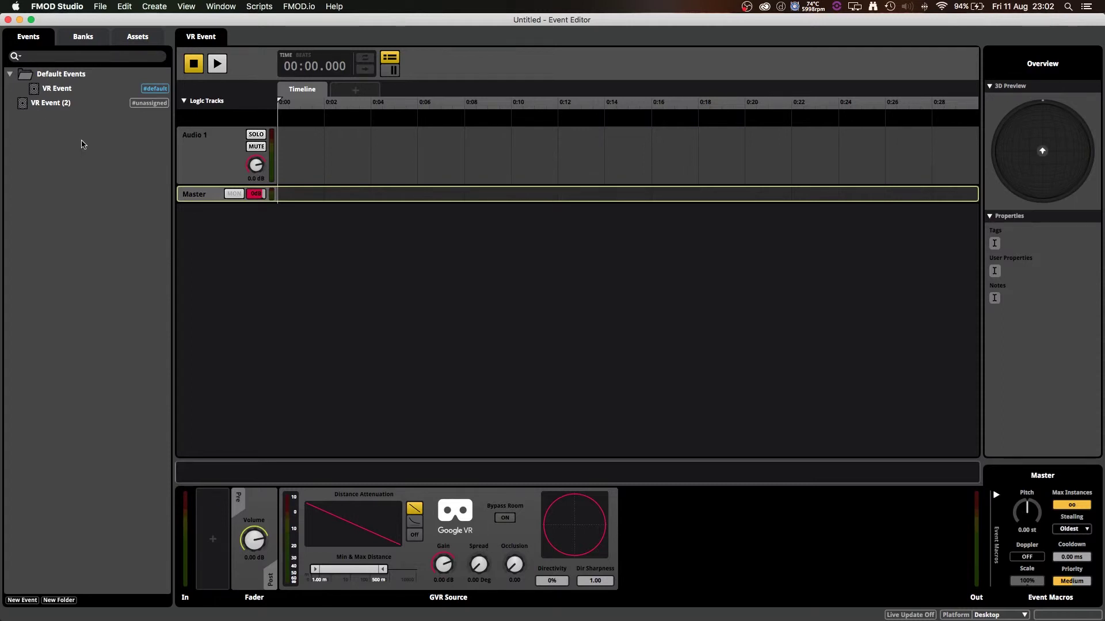
# - Create a 3D event 'Steps' in Default Events and rename its Audio 1 track to Step
pyautogui.rightClick(25, 76)
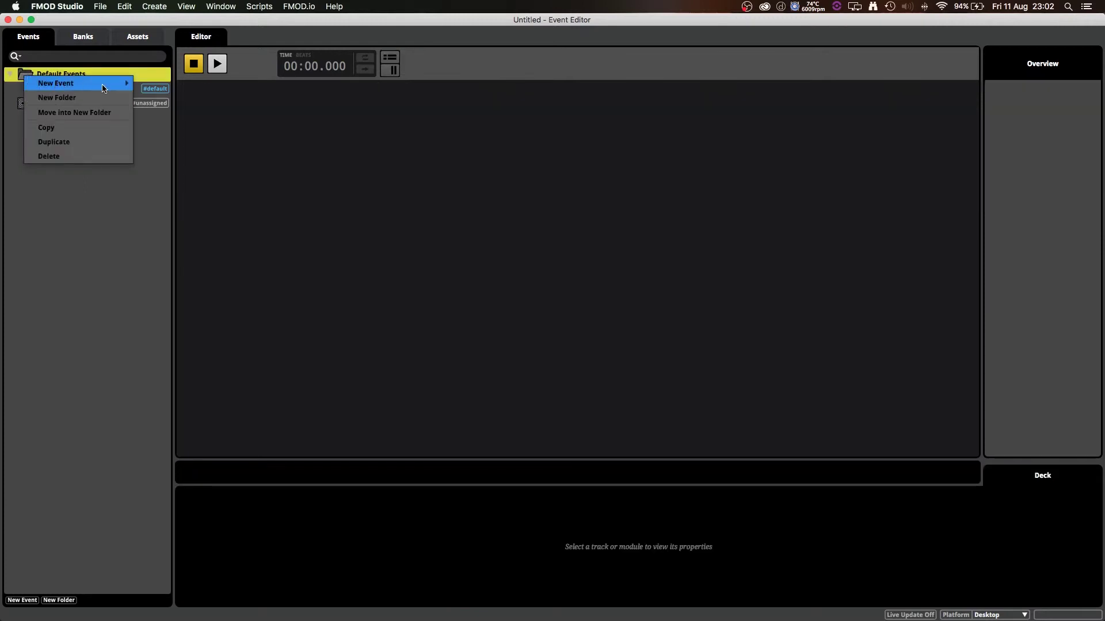
pyautogui.moveTo(78, 83)
pyautogui.click(182, 84)
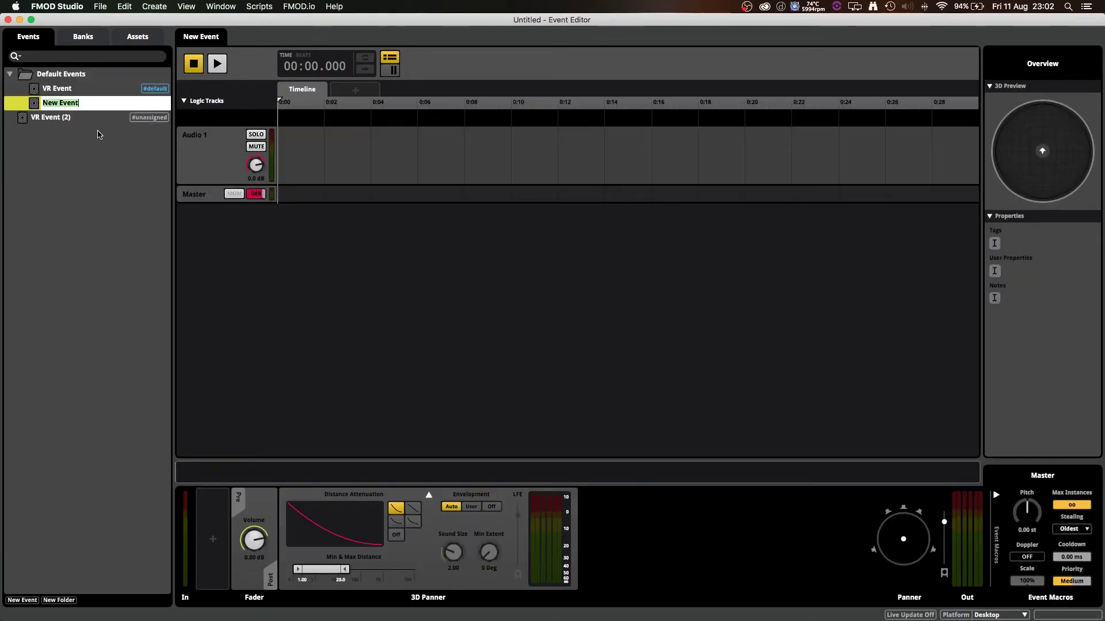
pyautogui.write('Step')
pyautogui.press('Return')
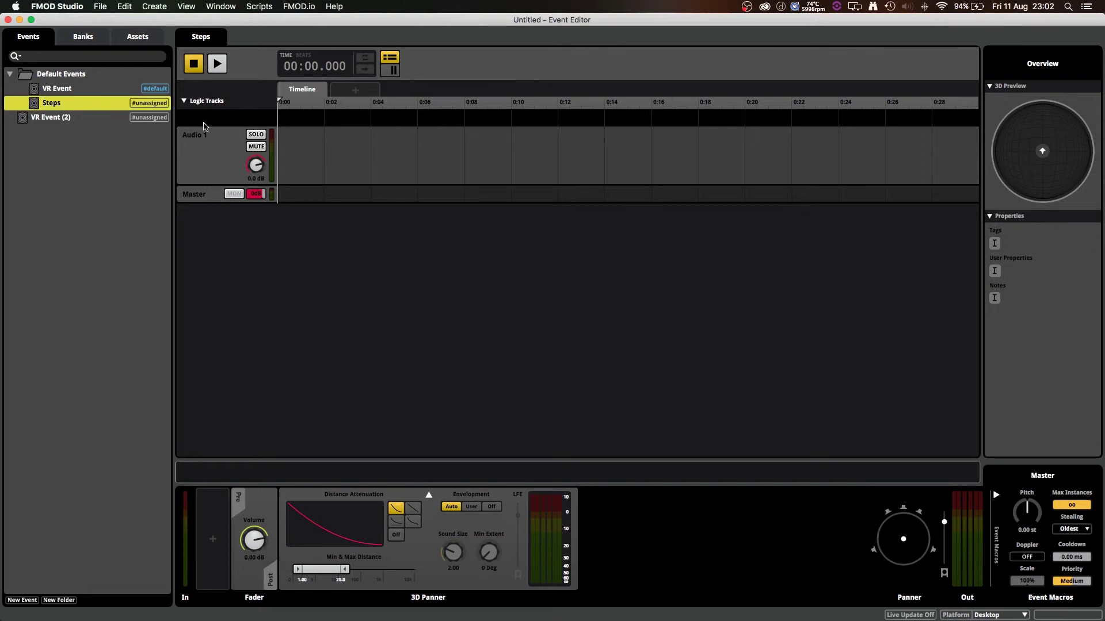
pyautogui.click(218, 160)
pyautogui.doubleClick(204, 137)
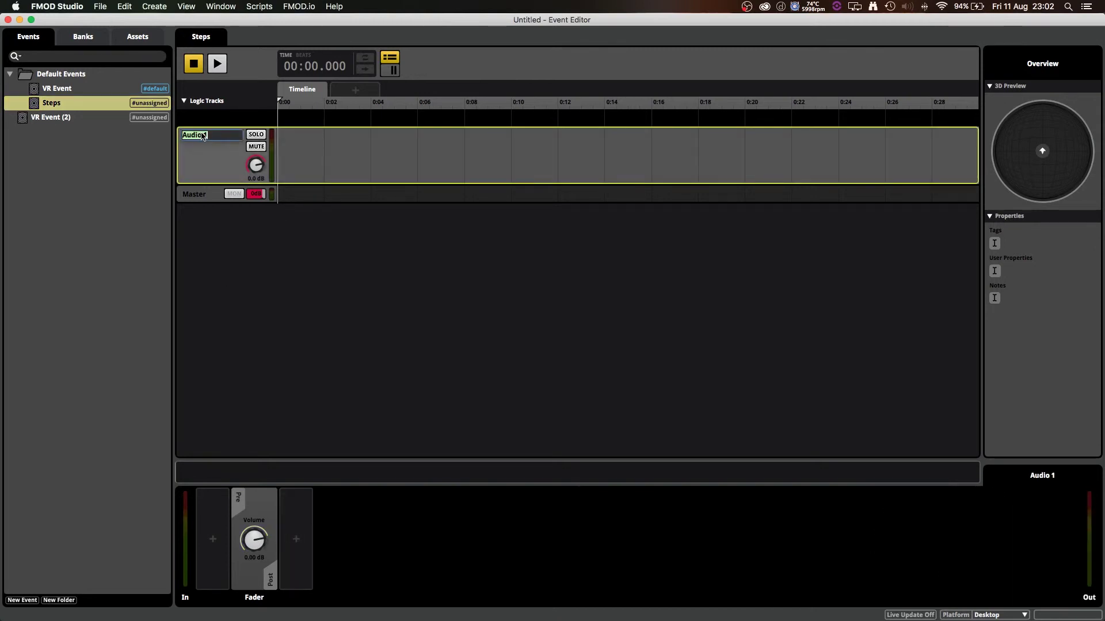
pyautogui.write('Step')
pyautogui.press('Return')
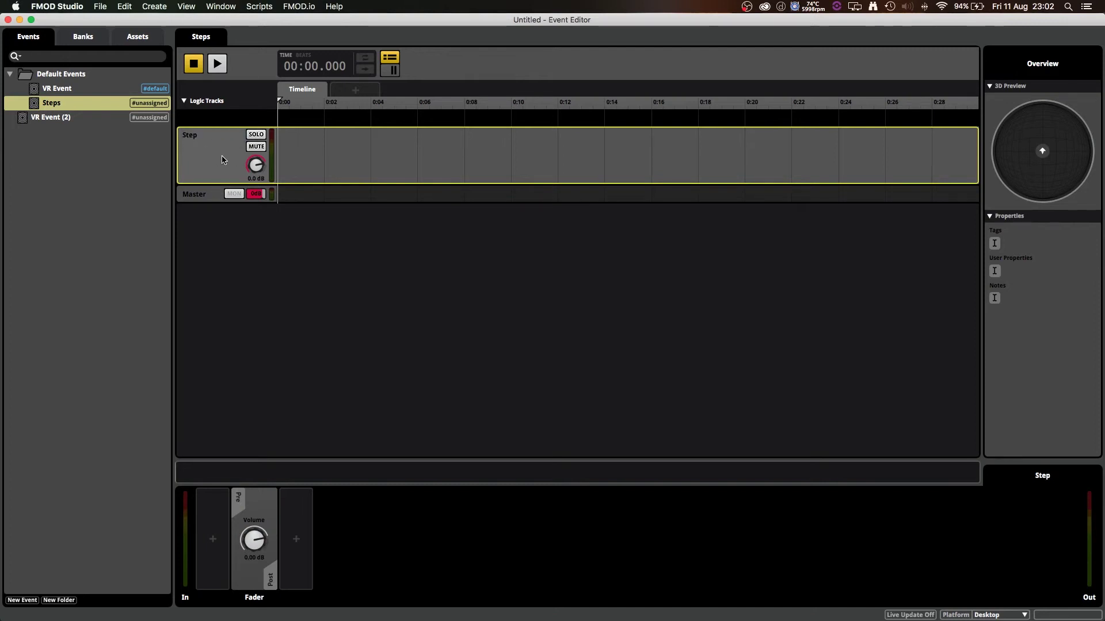
# - Add two more audio tracks to Steps, named Rustle and Breathe
pyautogui.press('super+shift+t')
pyautogui.doubleClick(200, 196)
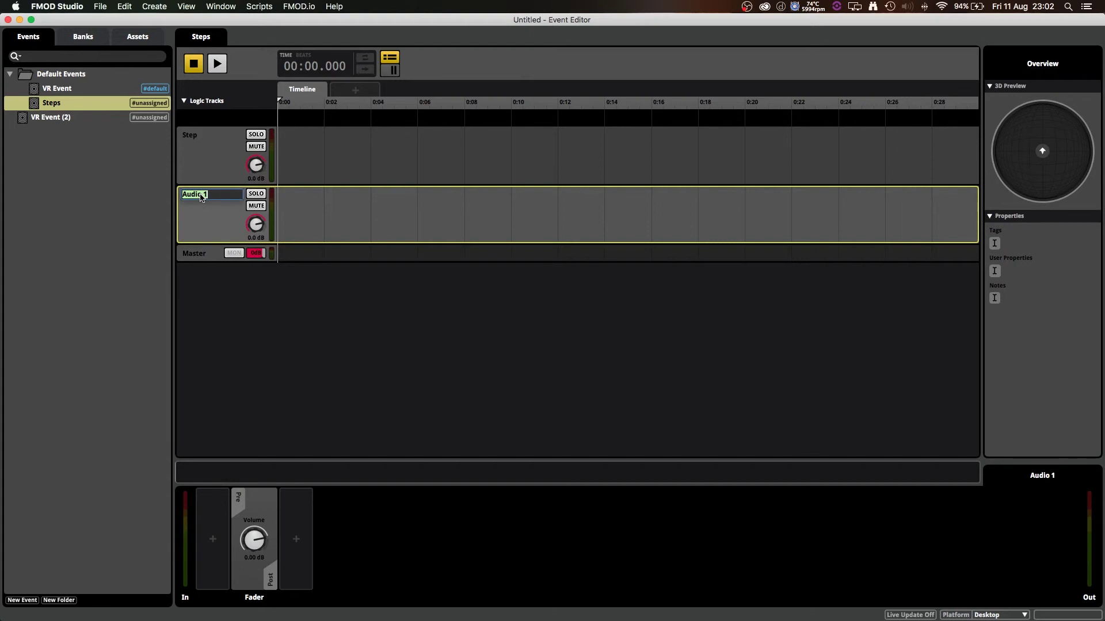
pyautogui.write('Rustle')
pyautogui.press('Return')
pyautogui.hotkey('ctrl', 't')
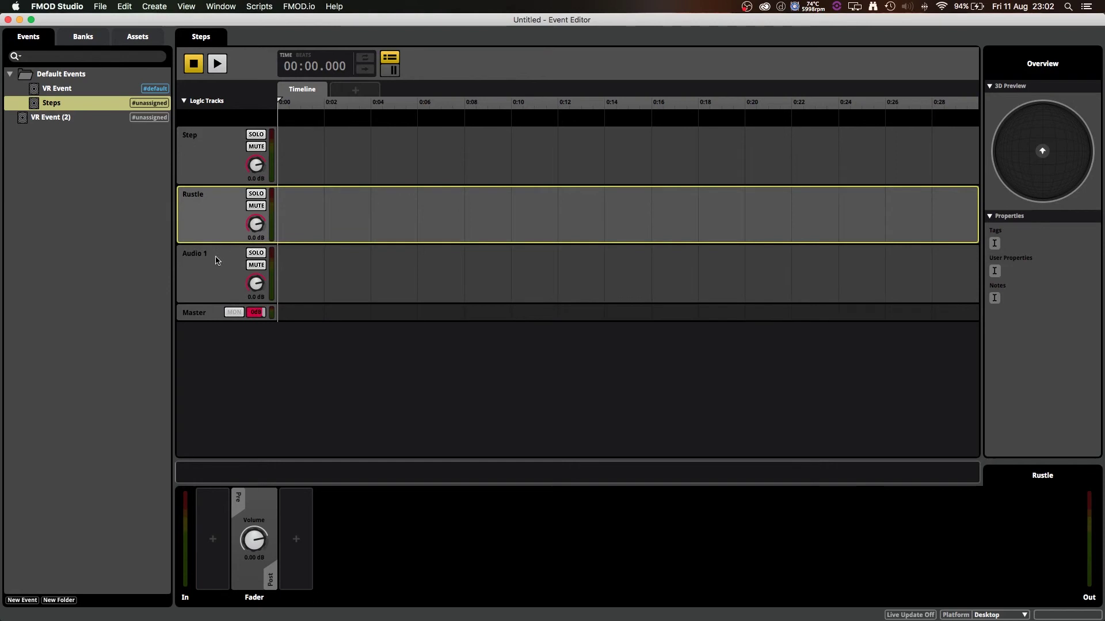
pyautogui.click(198, 261)
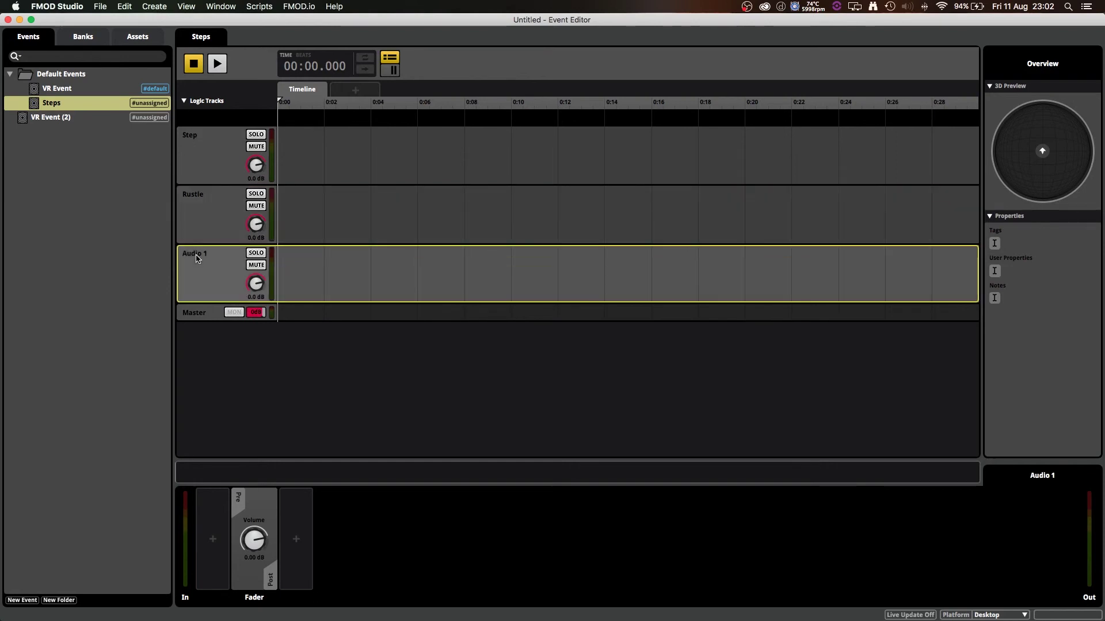
pyautogui.doubleClick(197, 255)
pyautogui.write('Br')
pyautogui.write('eath')
pyautogui.press('Return')
pyautogui.click(210, 315)
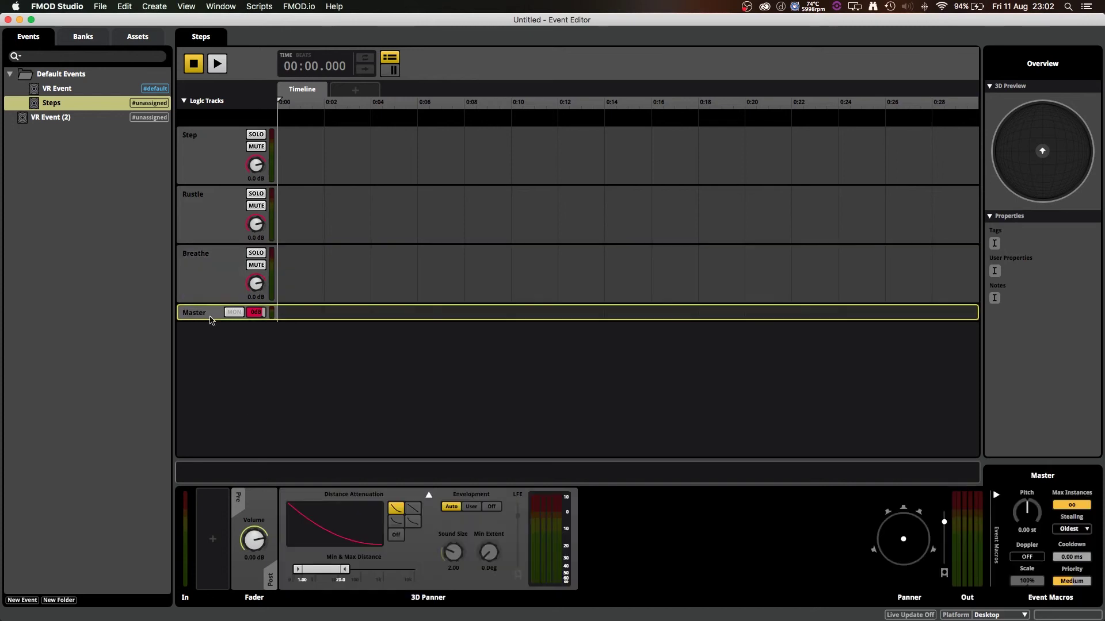
# - Put a Multiband EQ followed by a Pitch Shifter on the Steps master track
pyautogui.rightClick(209, 527)
pyautogui.moveTo(241, 533)
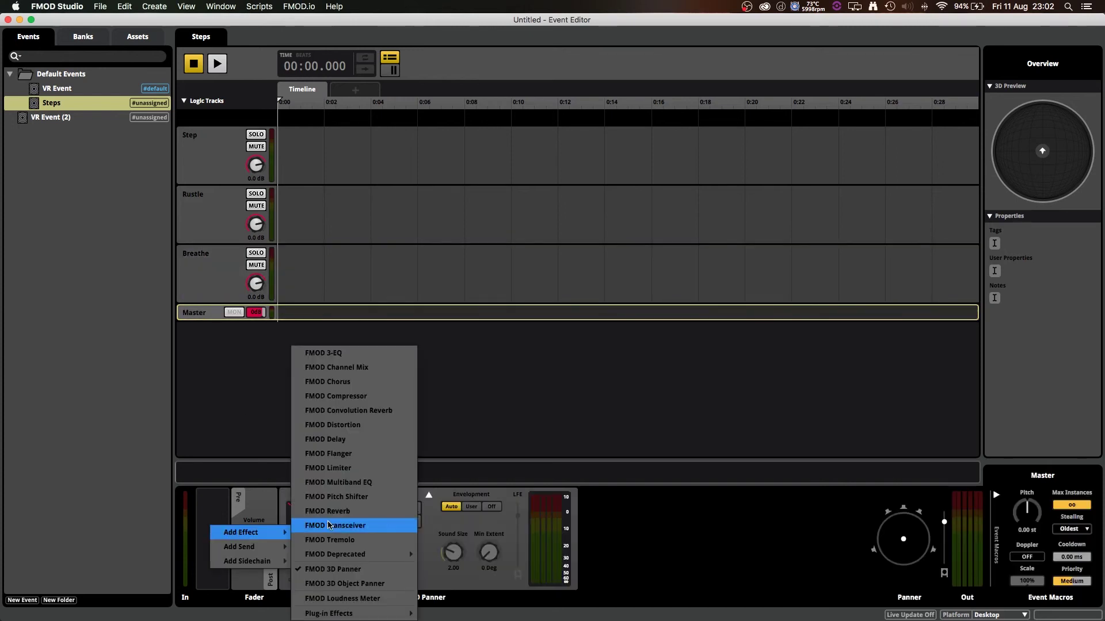
pyautogui.click(339, 482)
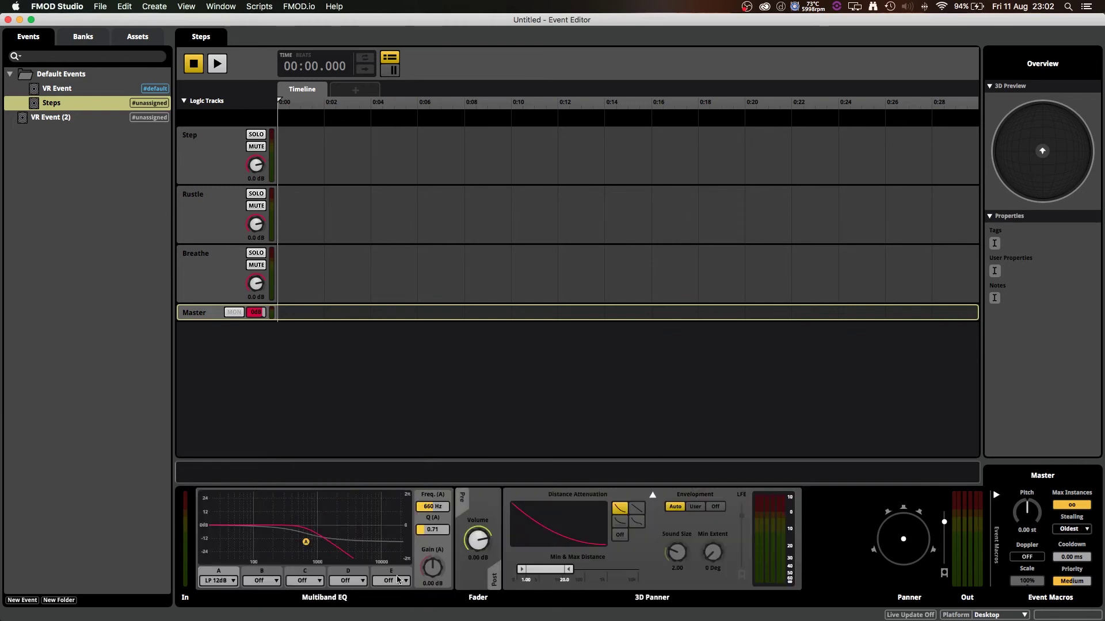
pyautogui.rightClick(447, 550)
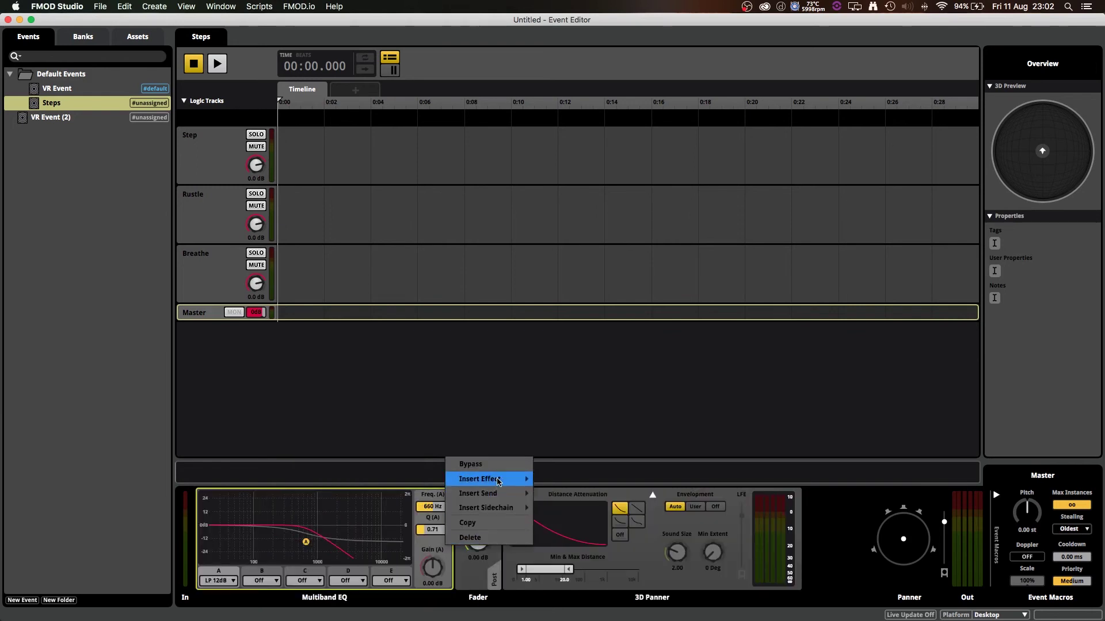
pyautogui.moveTo(480, 478)
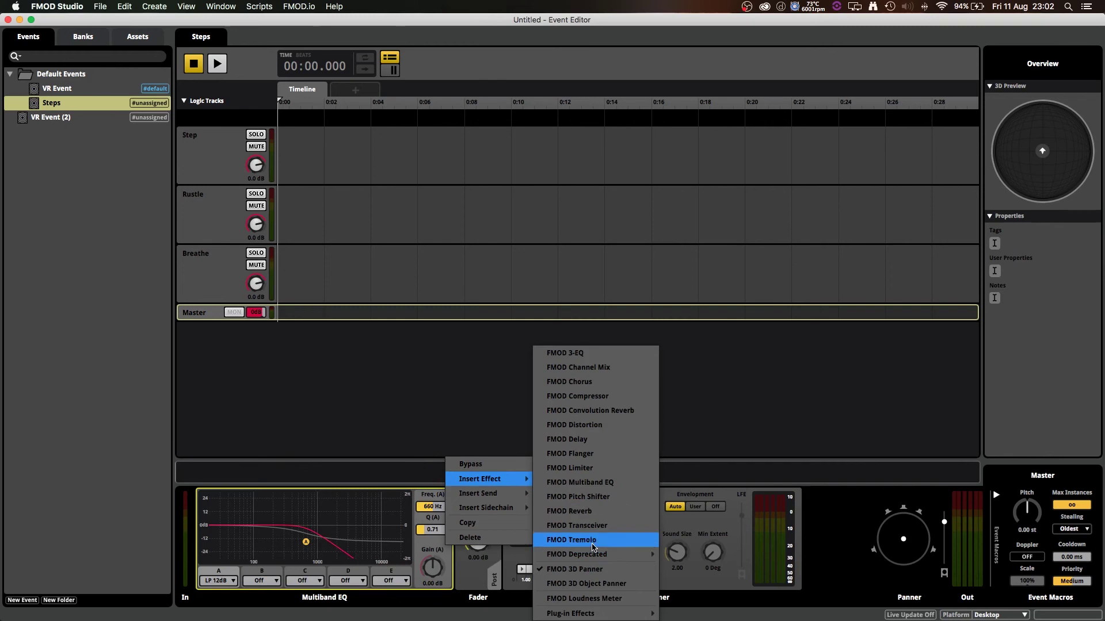
pyautogui.click(591, 498)
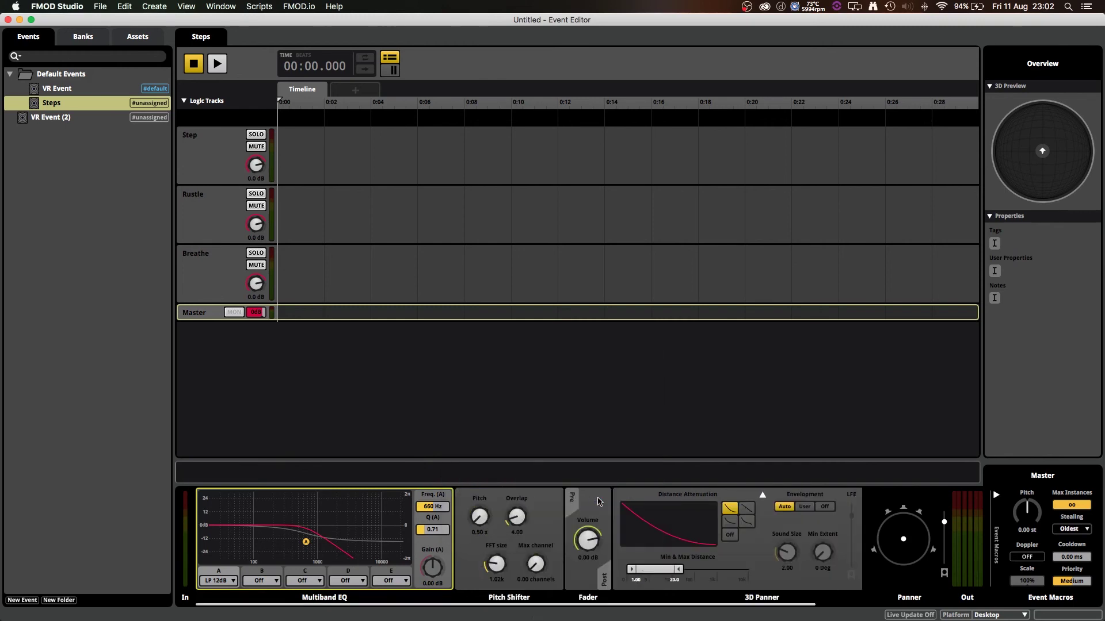
pyautogui.click(552, 509)
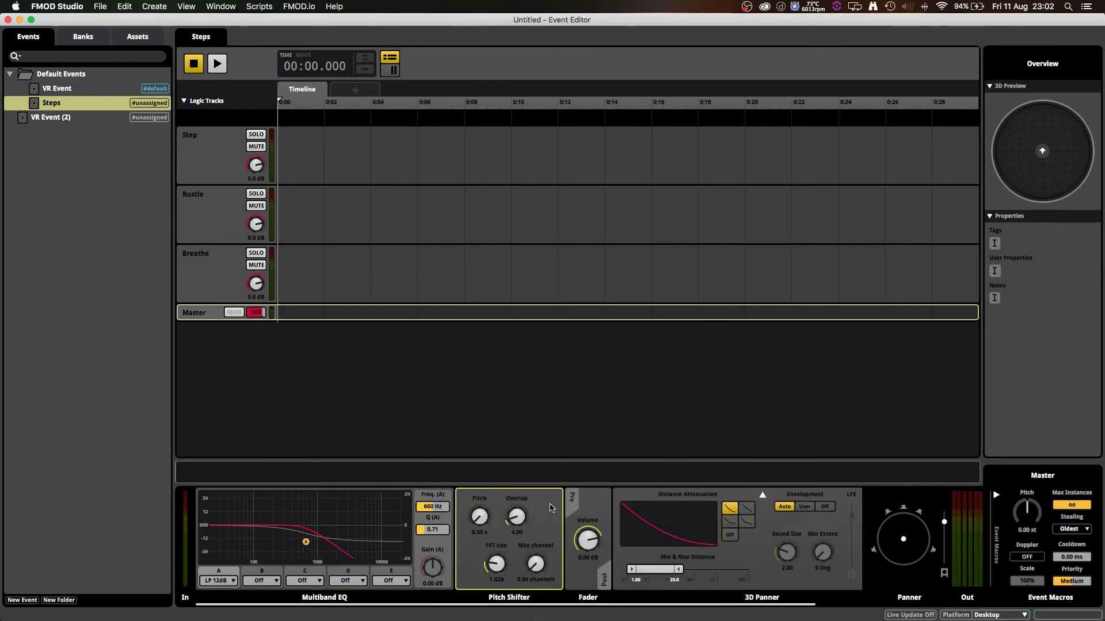
# - Collapse the Default Events folder and create a new event from the Steps default
pyautogui.rightClick(42, 103)
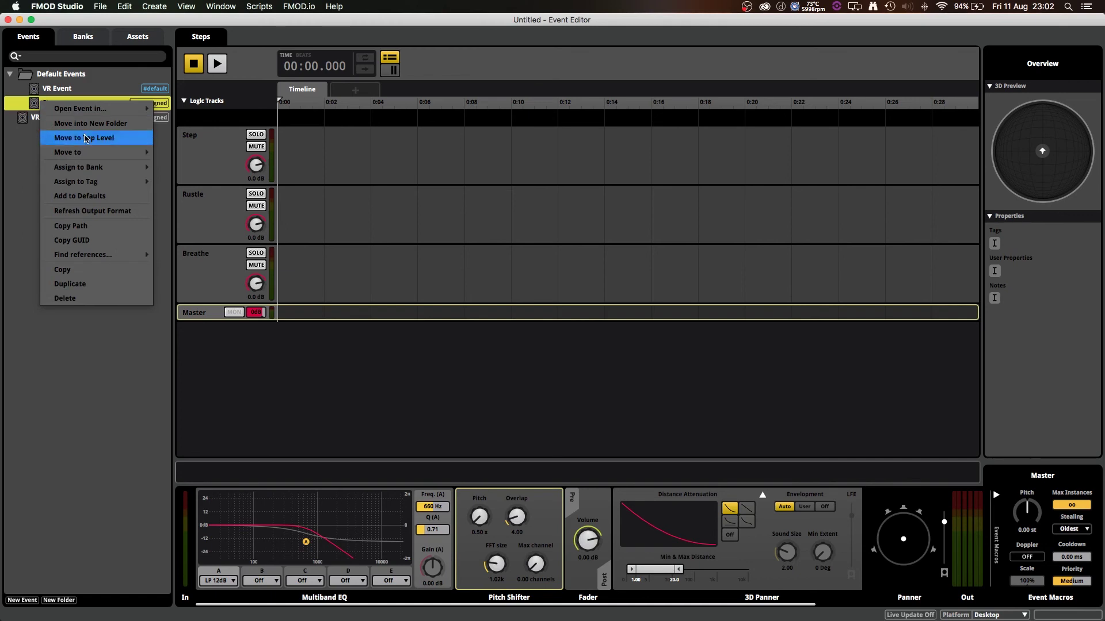
pyautogui.press('Escape')
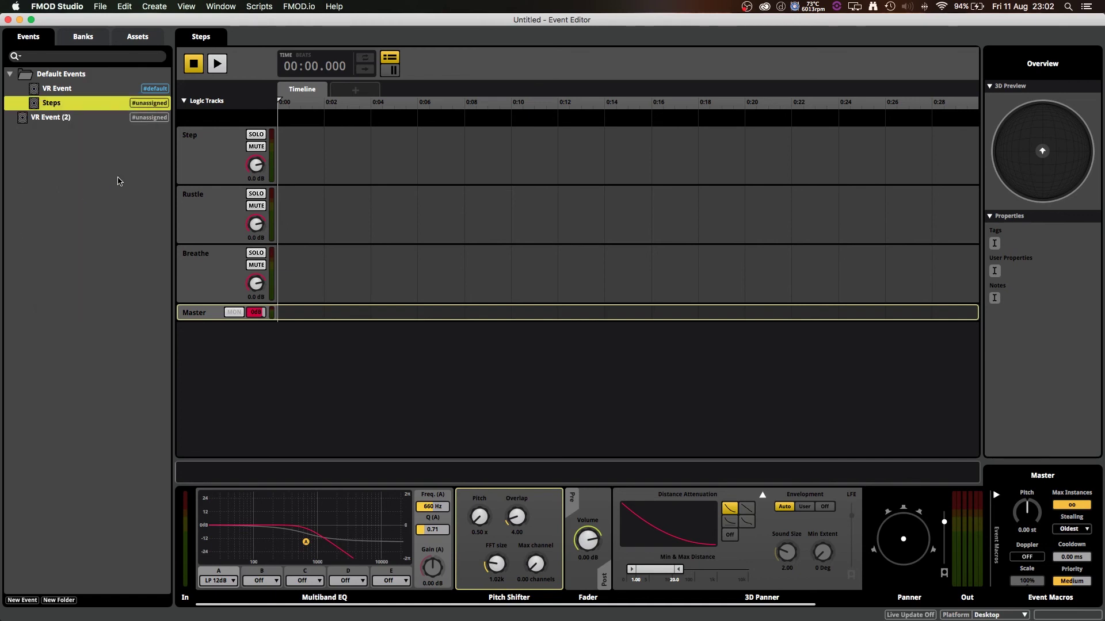
pyautogui.press('Delete')
pyautogui.click(9, 75)
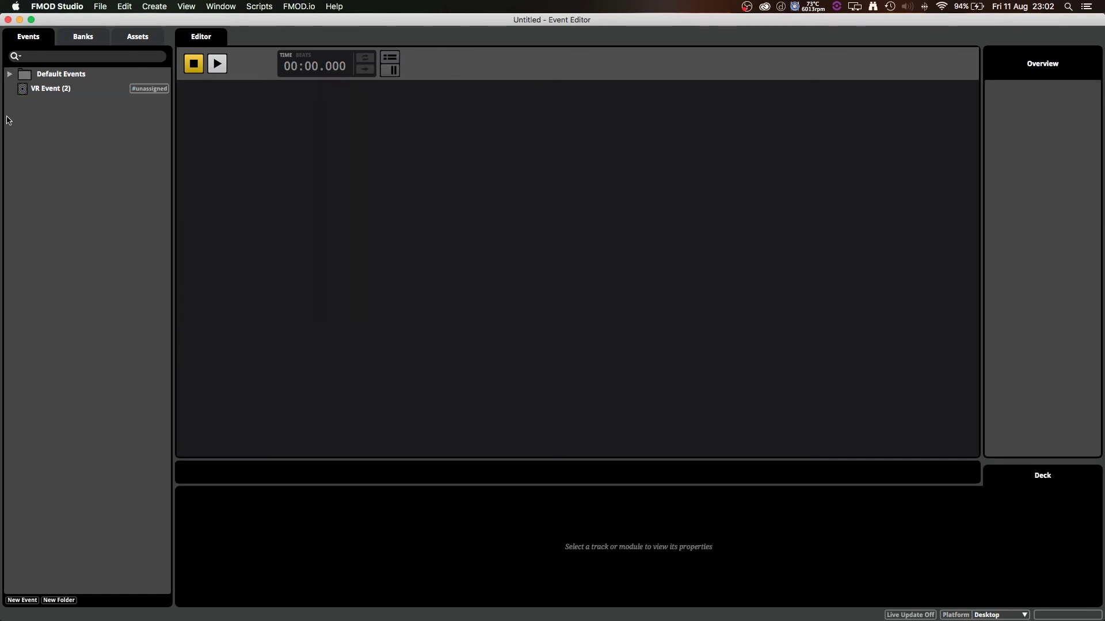
pyautogui.rightClick(21, 253)
pyautogui.moveTo(53, 261)
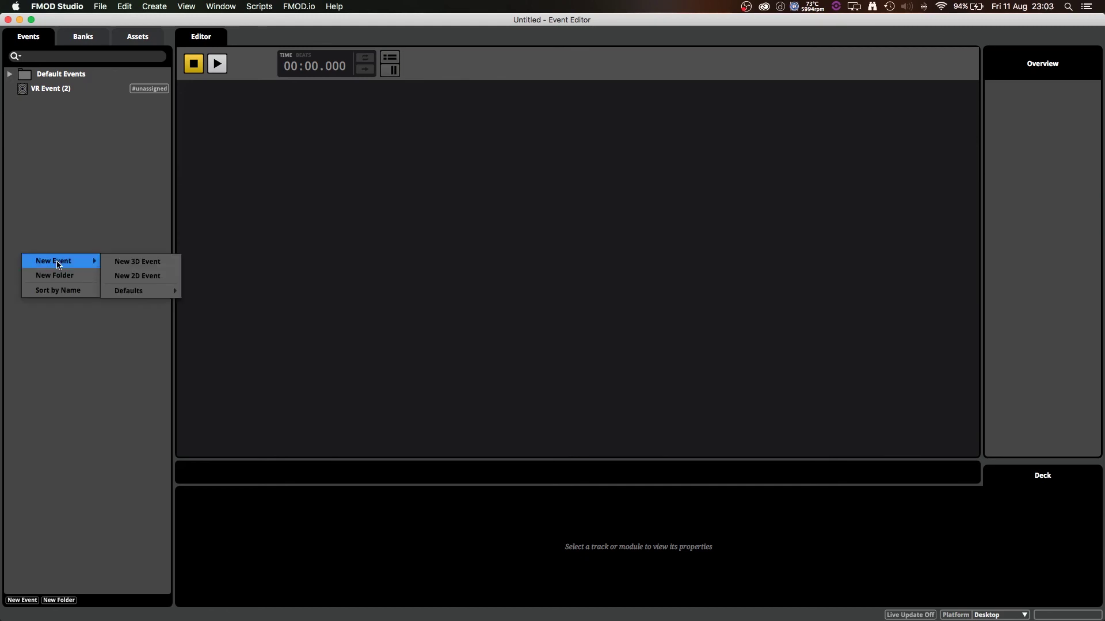
pyautogui.moveTo(129, 292)
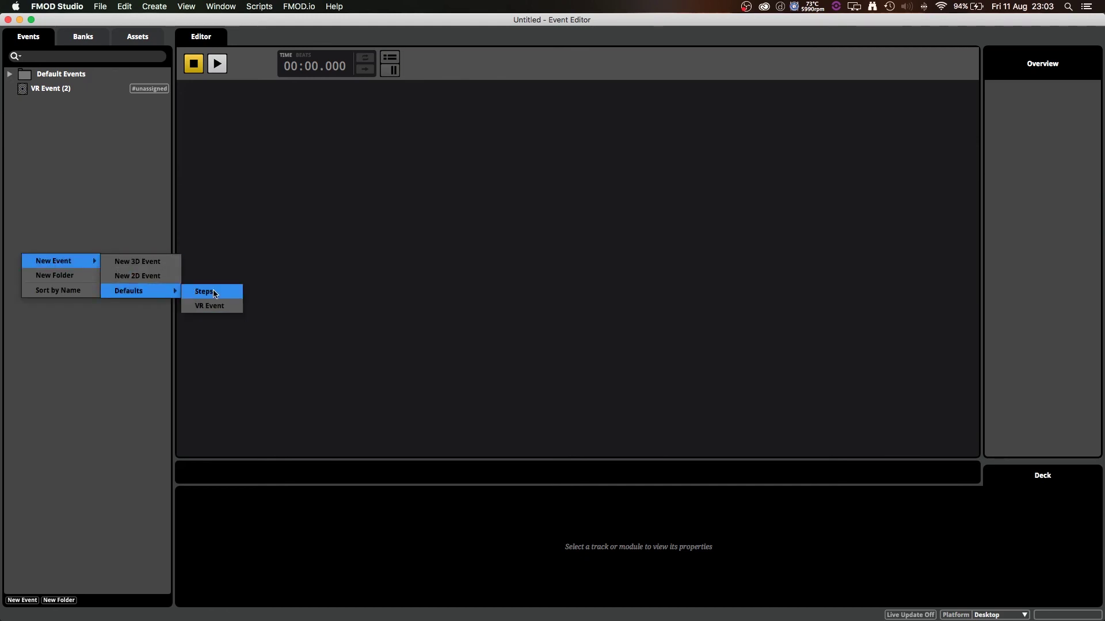
pyautogui.click(215, 293)
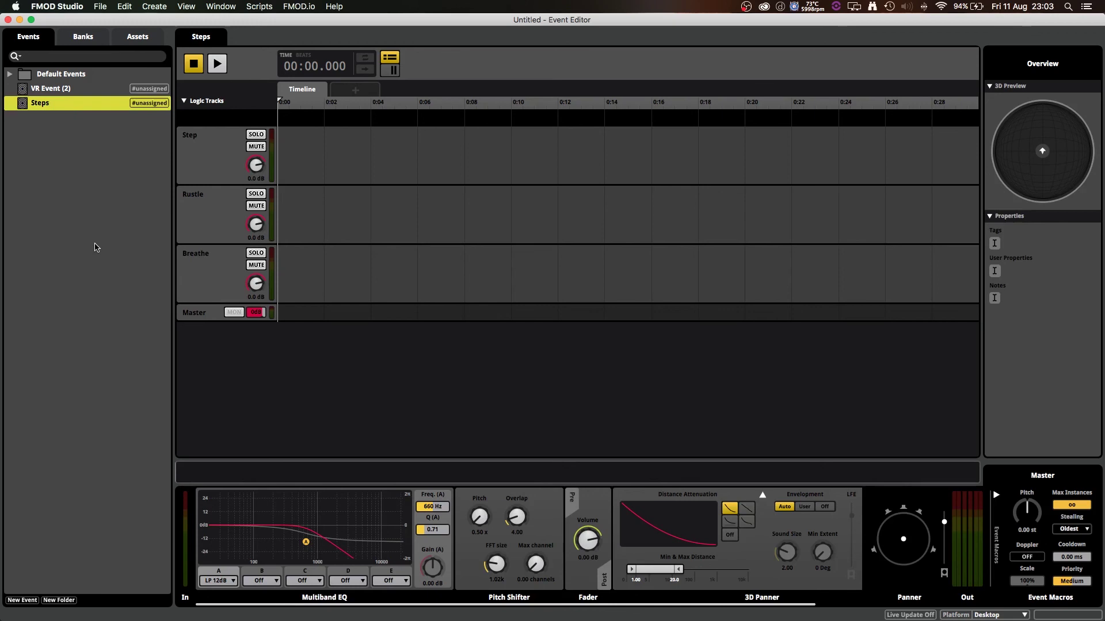